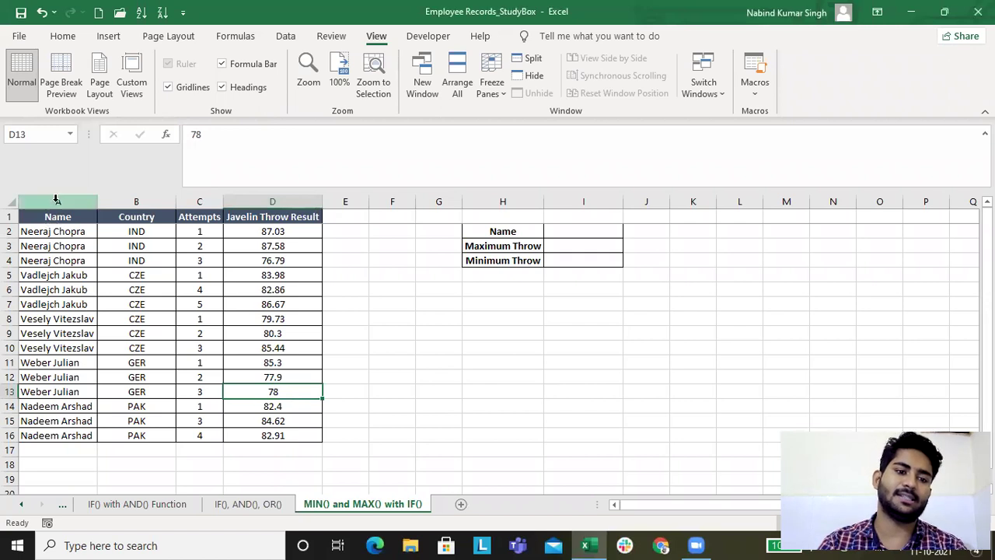
Review the javelin throw records in A1:D16 and the empty summary block in H2:I4
left_click_drag(49, 216, 304, 444)
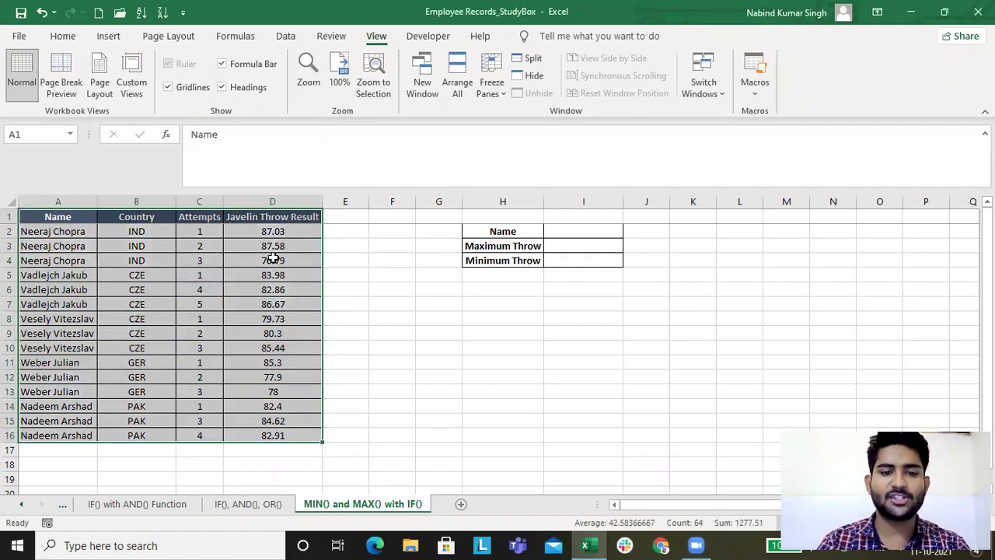
left_click_drag(502, 231, 583, 260)
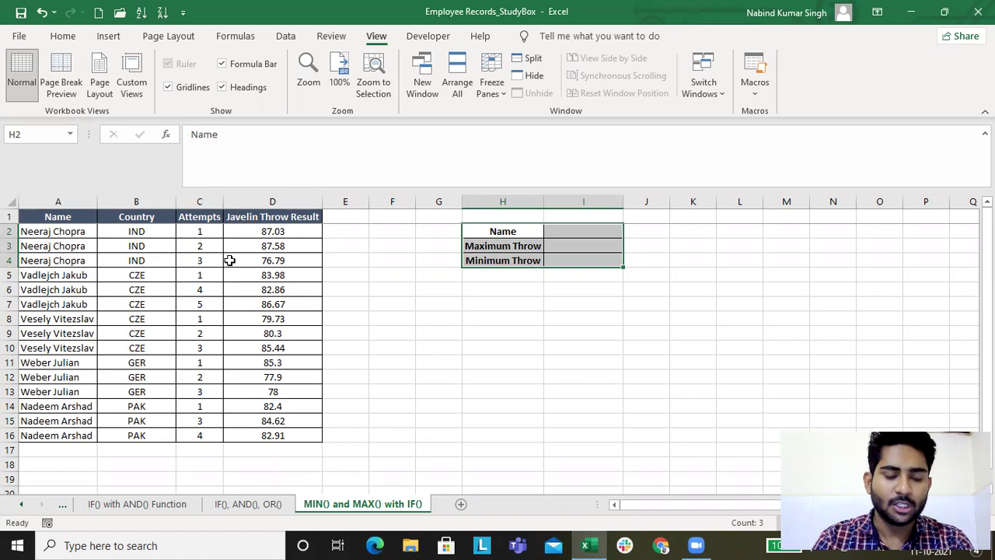
left_click_drag(49, 233, 272, 253)
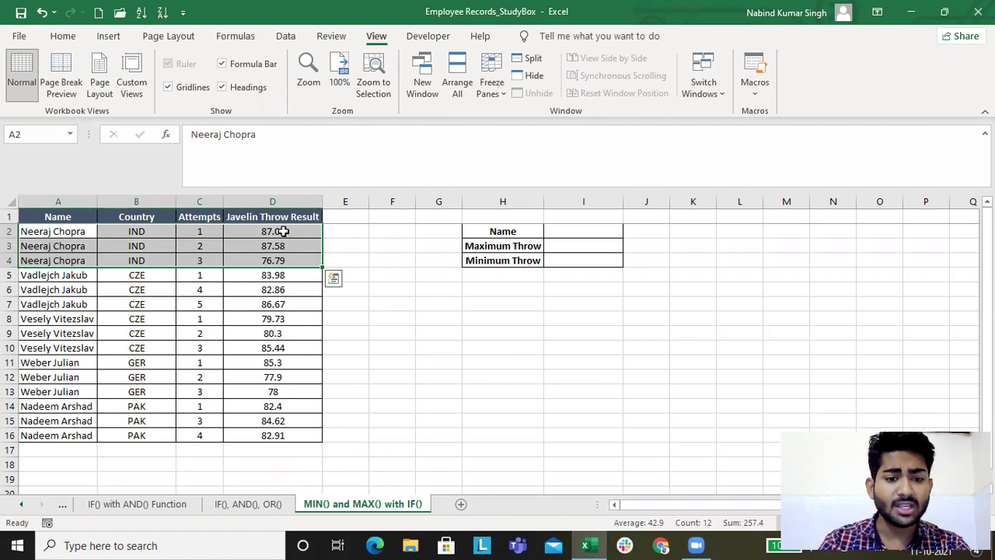
left_click(284, 230)
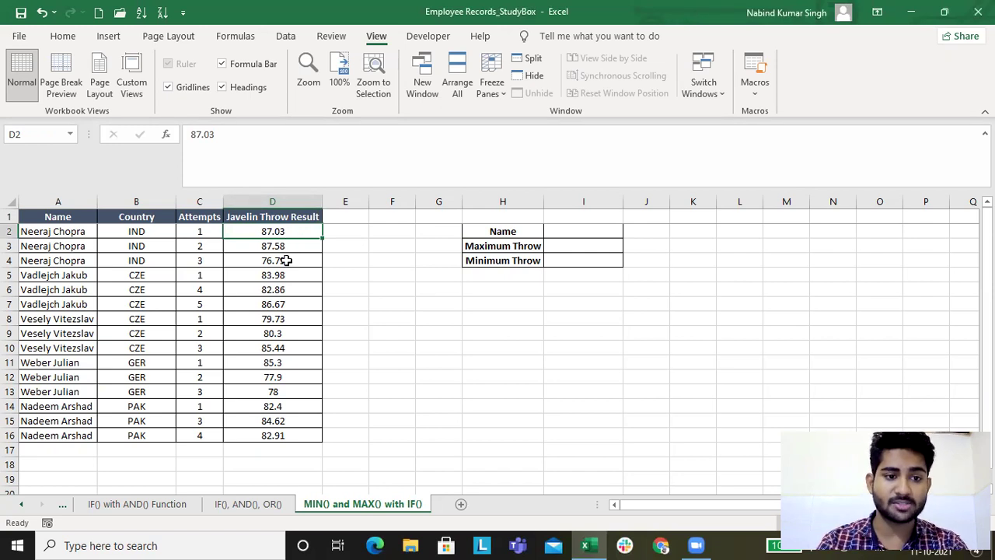
left_click(66, 420)
left_click(68, 391)
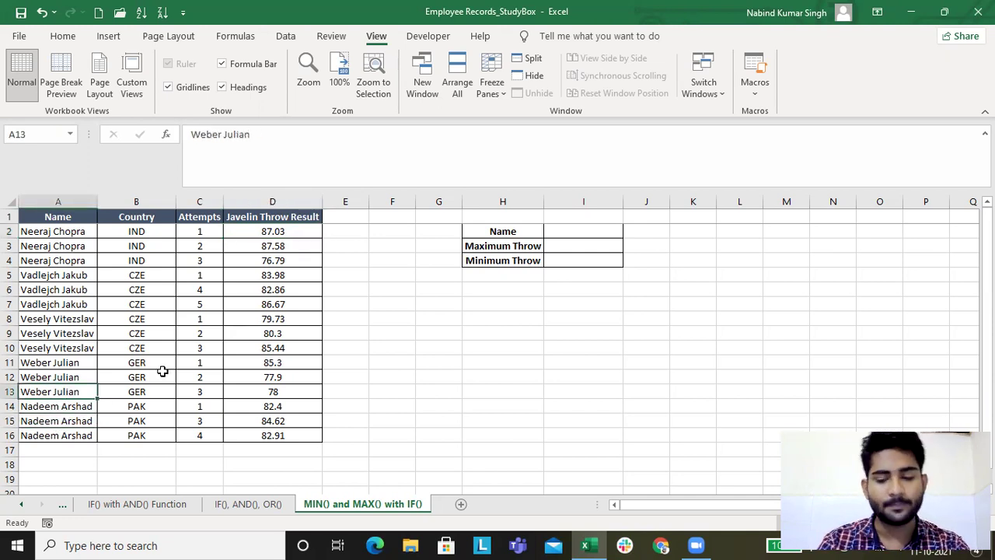
Calculate the minimum of all javelin results D2:D16 in E2 with MIN, and highlight the matching record
left_click(358, 235)
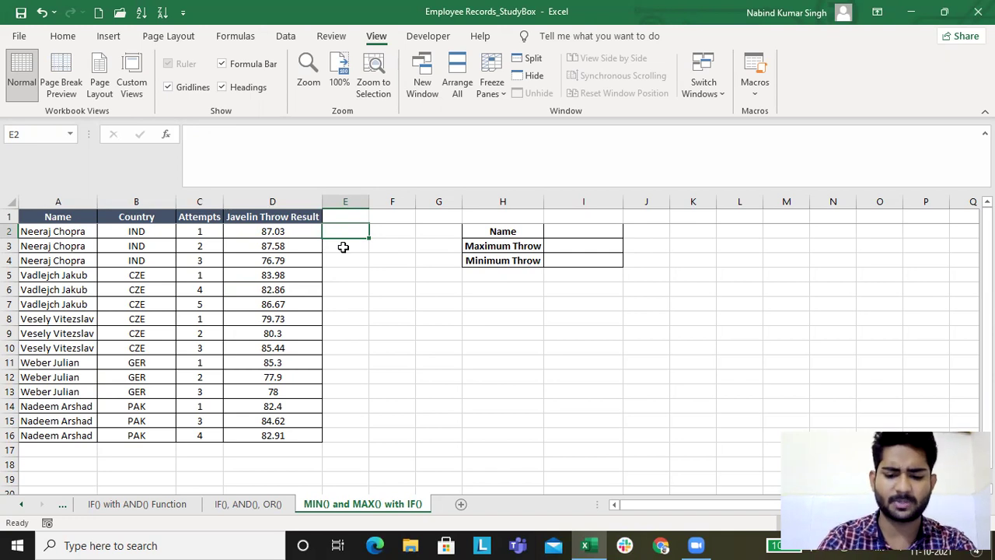
type("=min")
key("Tab")
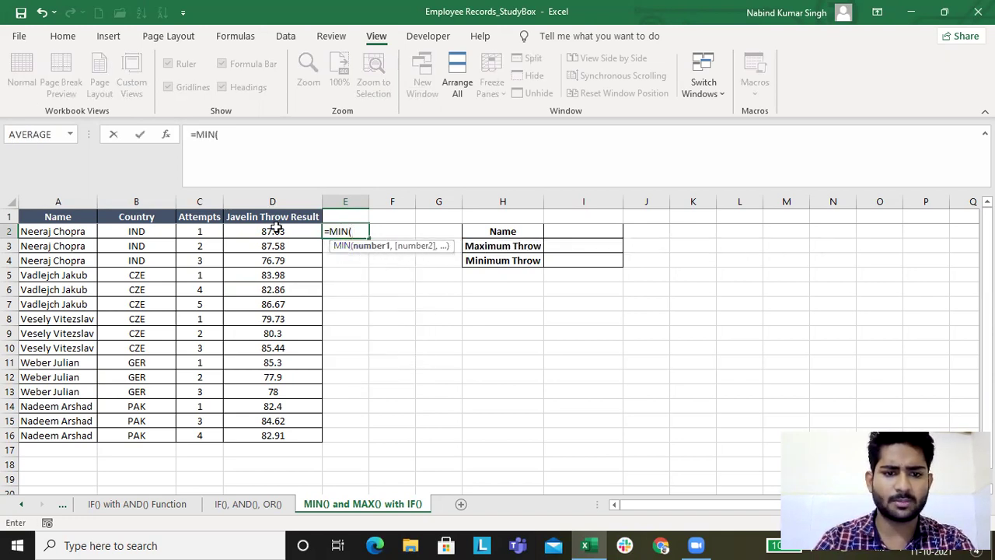
left_click_drag(276, 226, 298, 434)
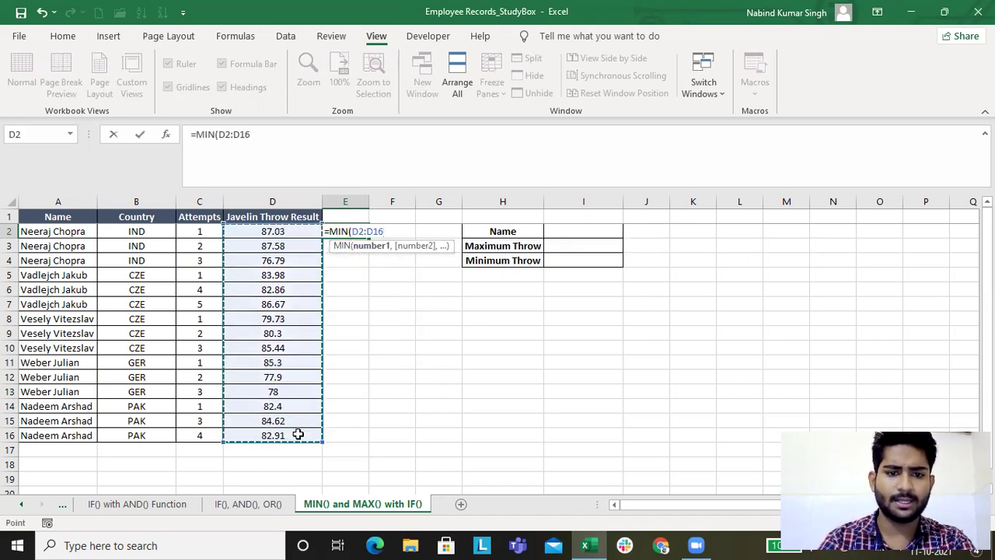
key("Return")
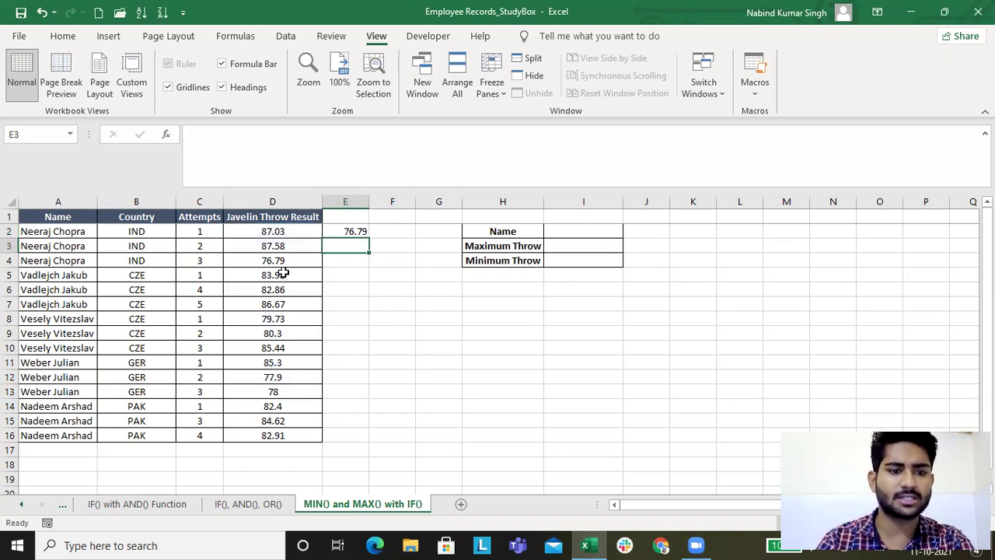
left_click_drag(288, 260, 40, 264)
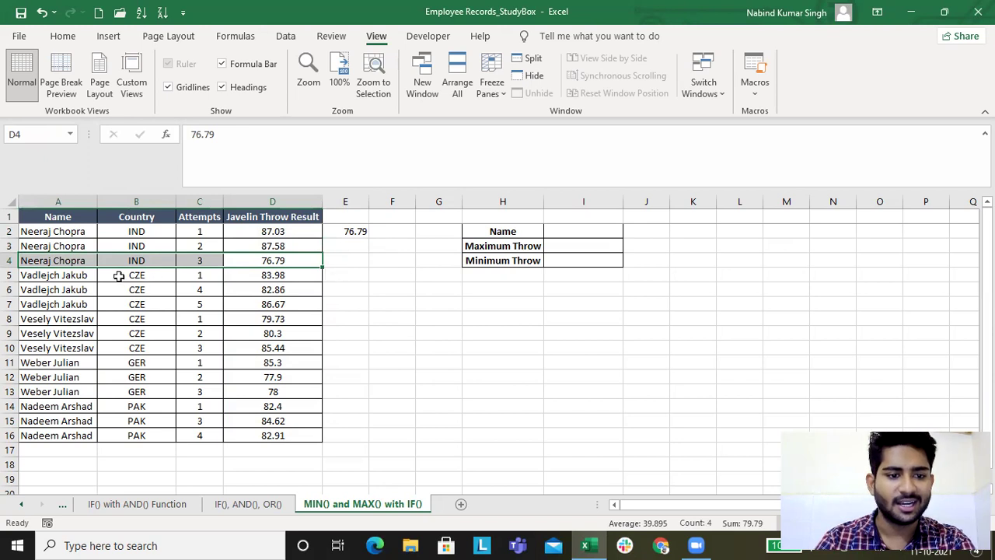
Calculate the maximum of all javelin results D2:D16 in E3 with MAX, and highlight the matching record
left_click(351, 247)
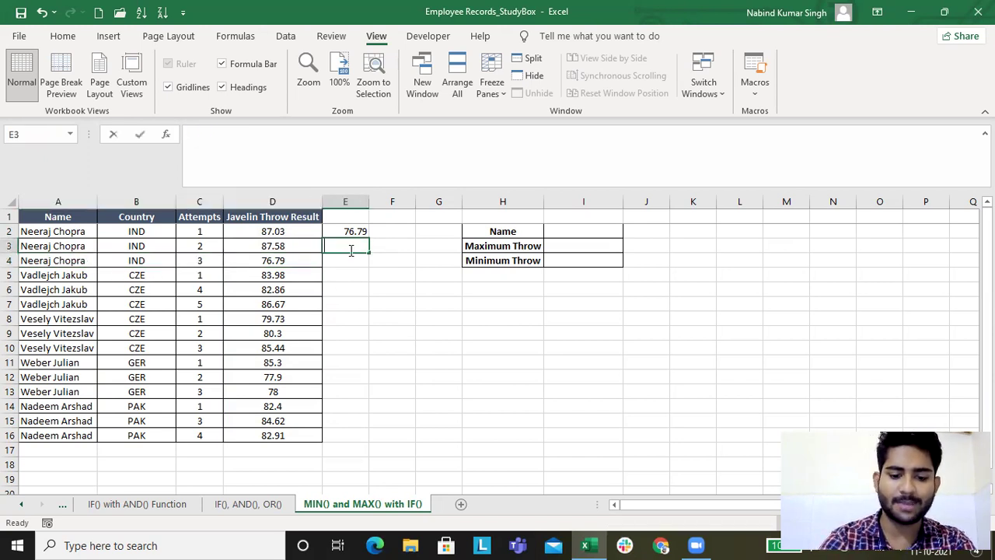
type("=max")
key("Tab")
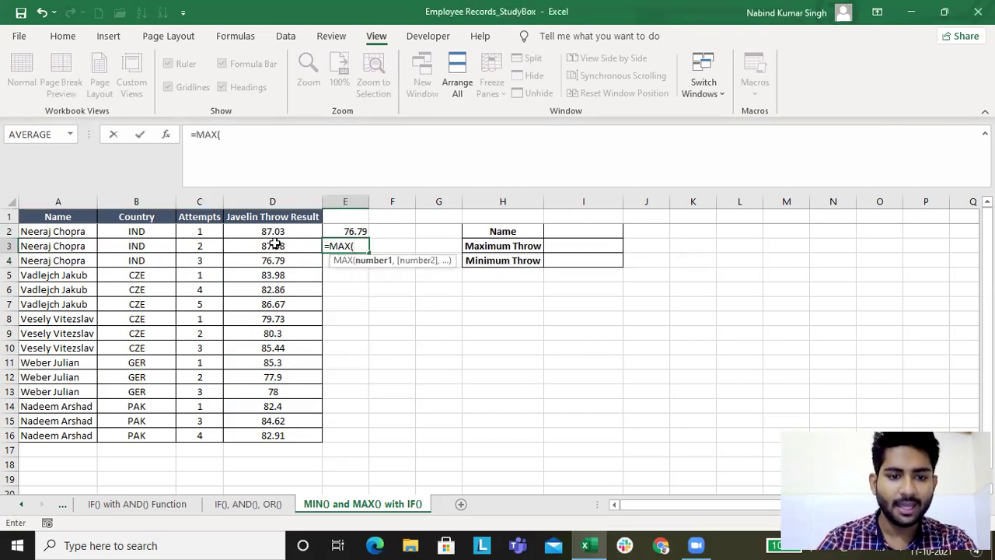
left_click_drag(271, 234, 267, 430)
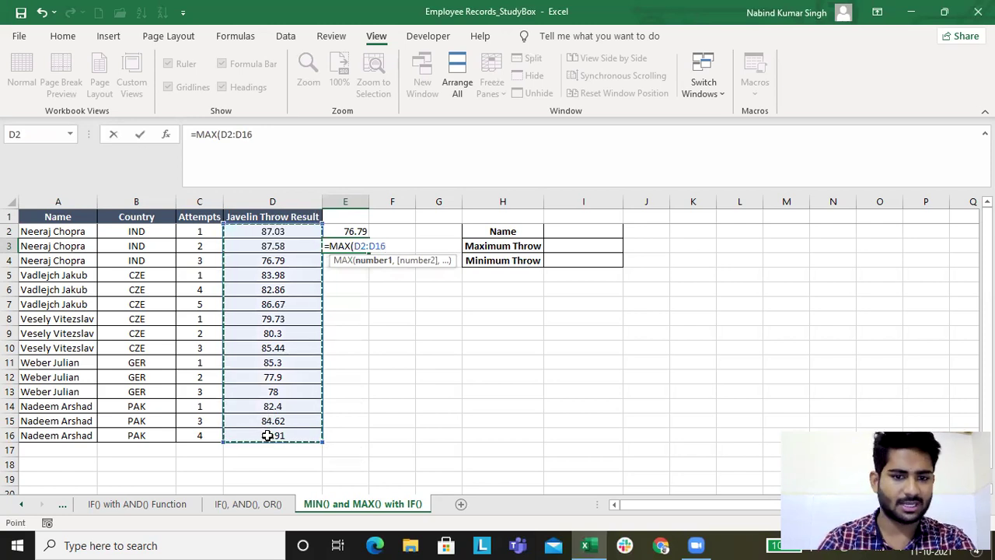
key("Return")
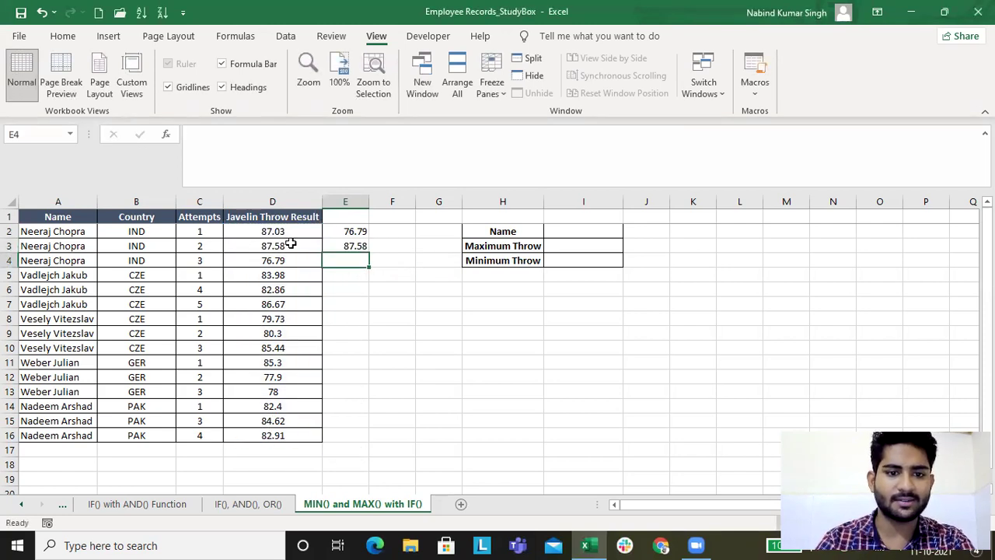
left_click_drag(292, 244, 49, 246)
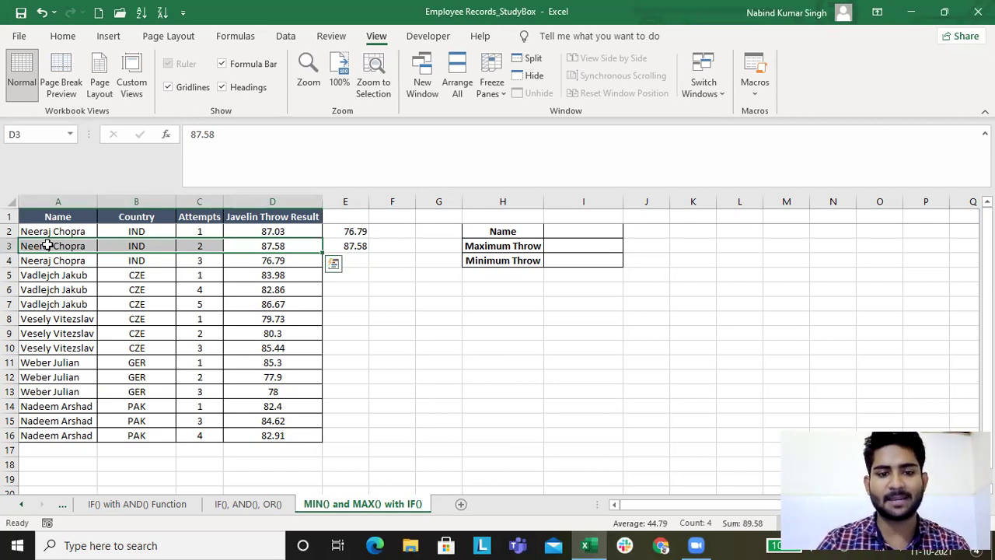
left_click(279, 262)
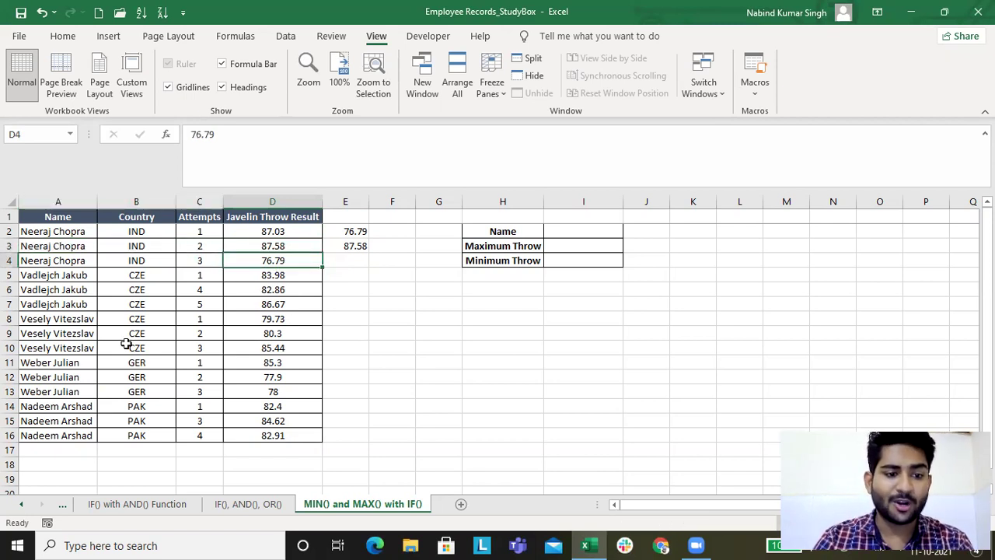
Copy the athlete's name from A12 into the summary block's Name cell I2
left_click(59, 381)
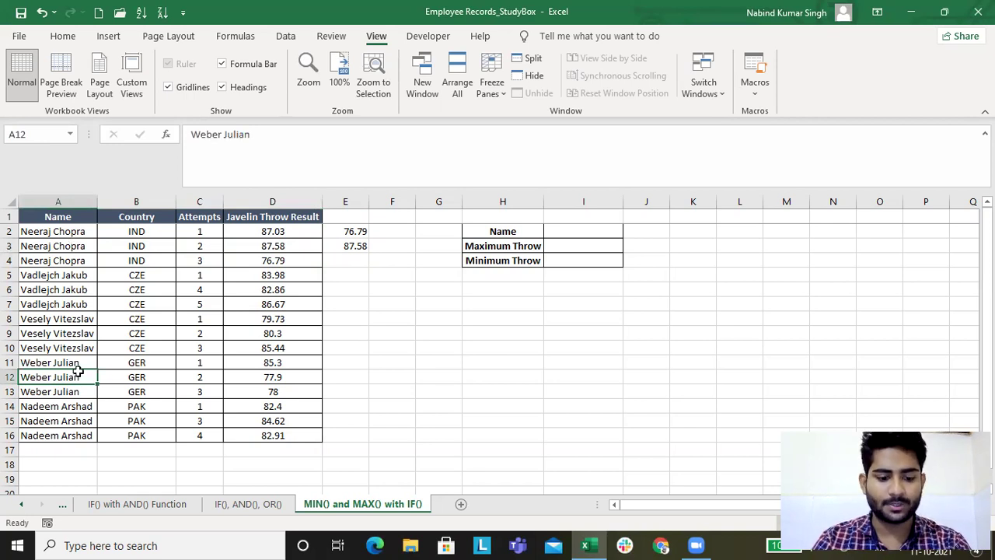
key("ctrl+c")
left_click(586, 231)
key("ctrl+v")
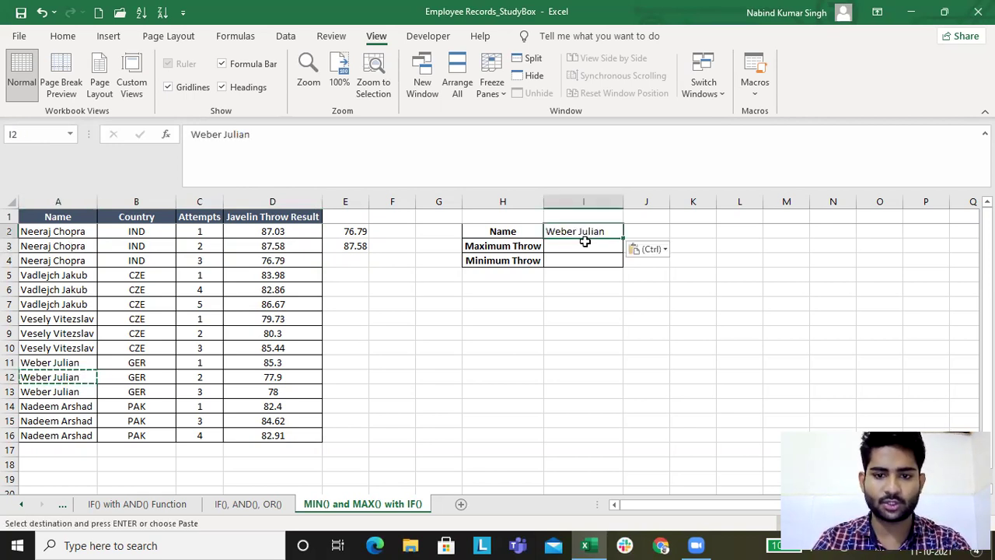
Begin the Maximum Throw formula in I3 with a MAX and nested IF testing $A$2:$A$16=$I$2, using absolute references
left_click(575, 249)
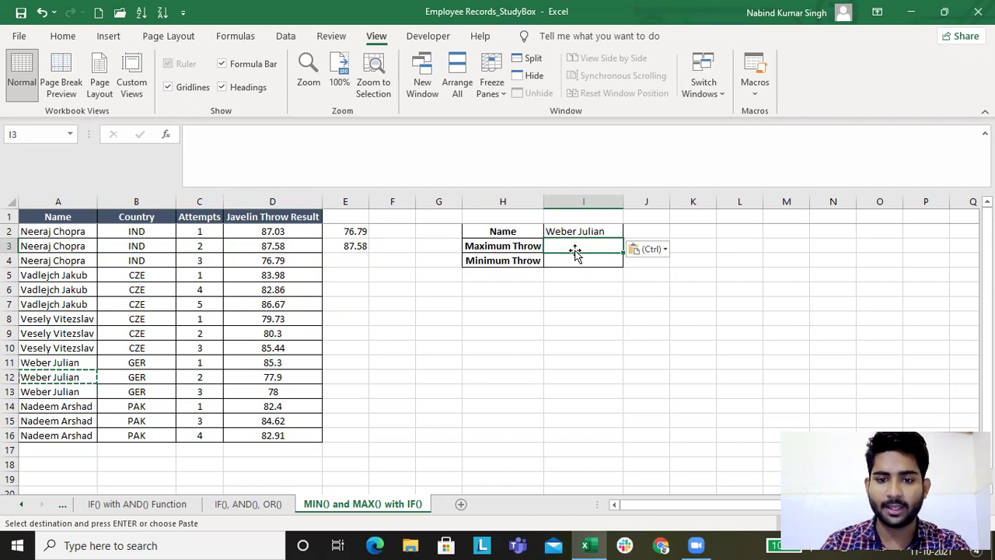
type("=")
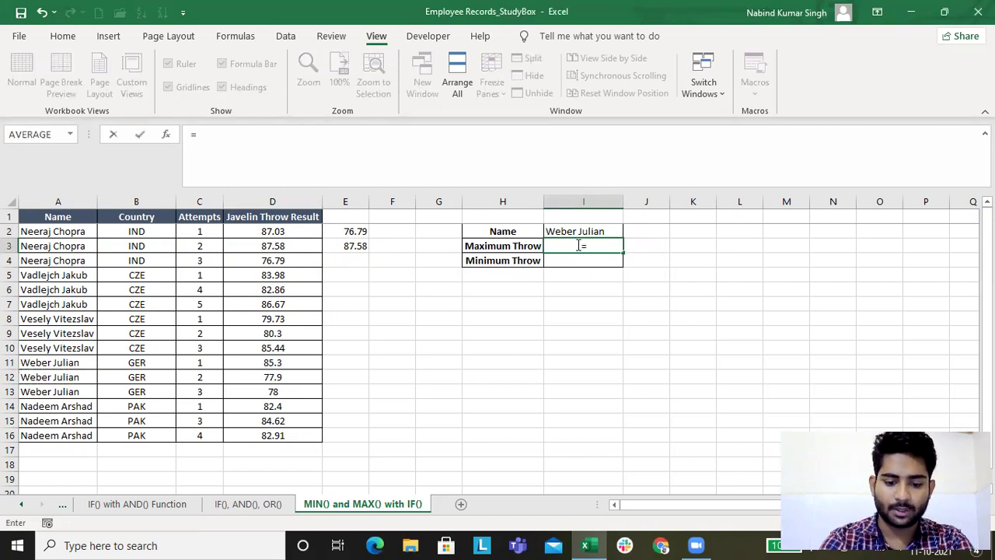
type("max")
key("Tab")
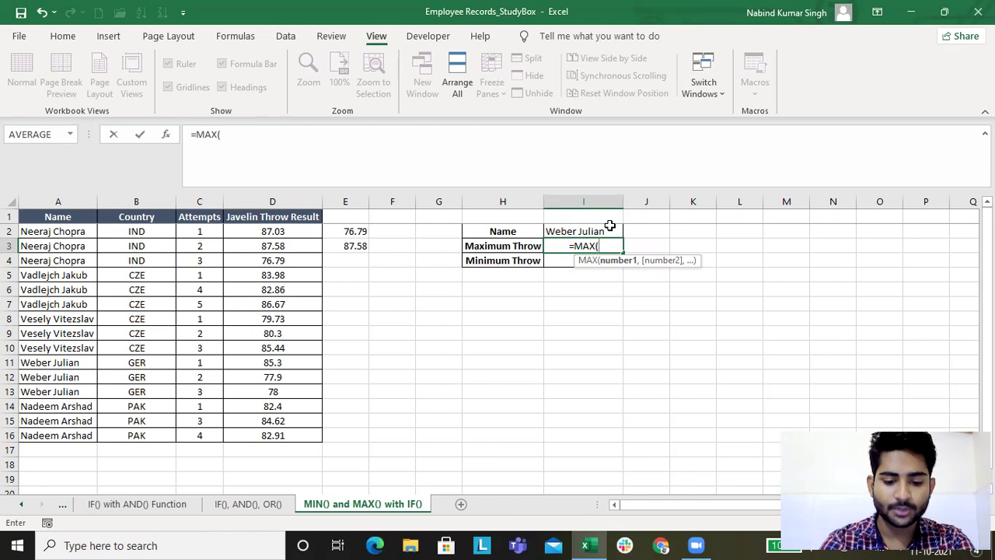
type("IF(")
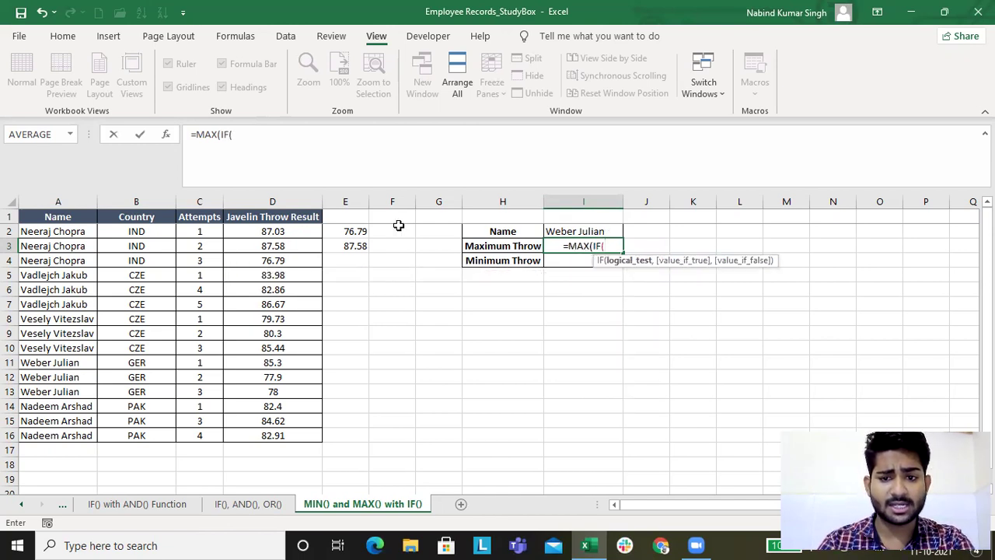
left_click_drag(39, 230, 36, 429)
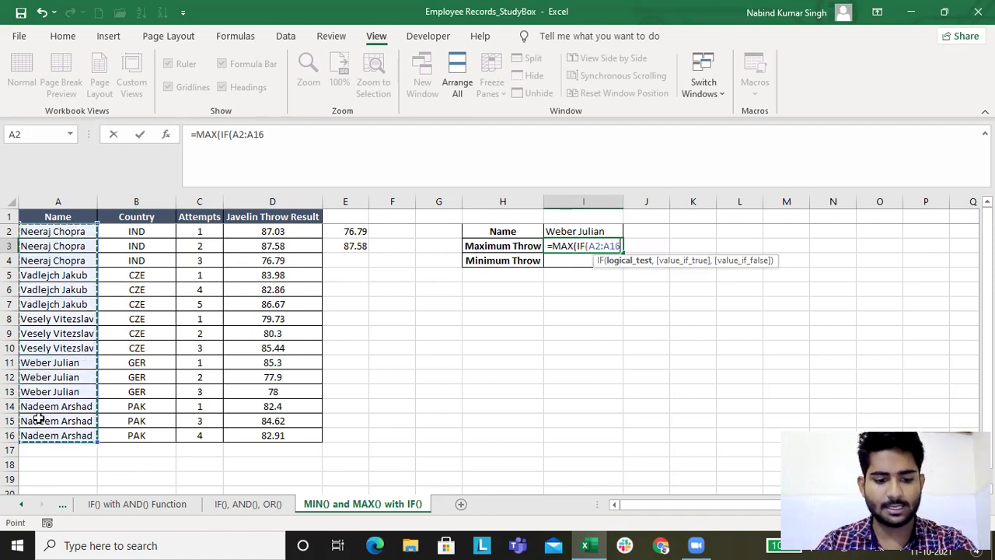
key("F4")
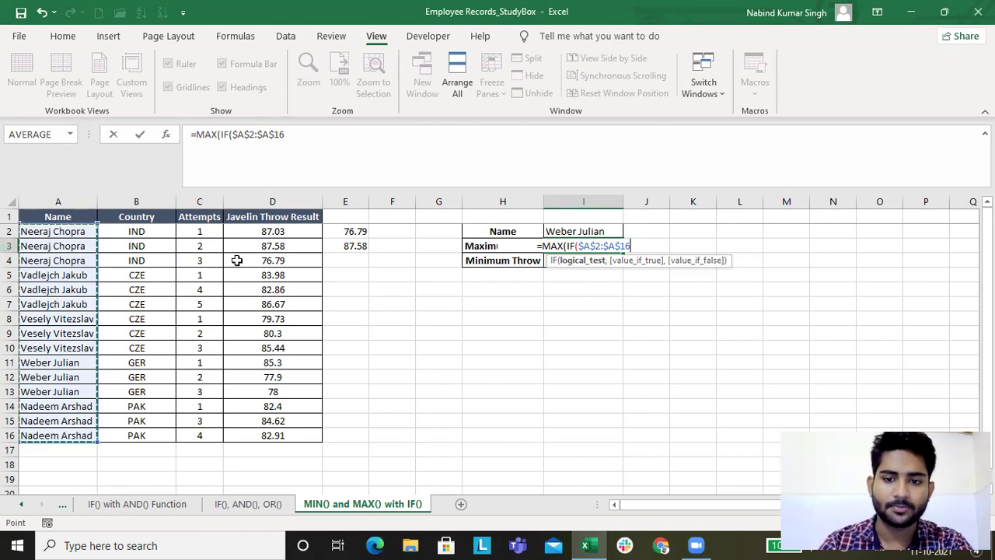
type("=")
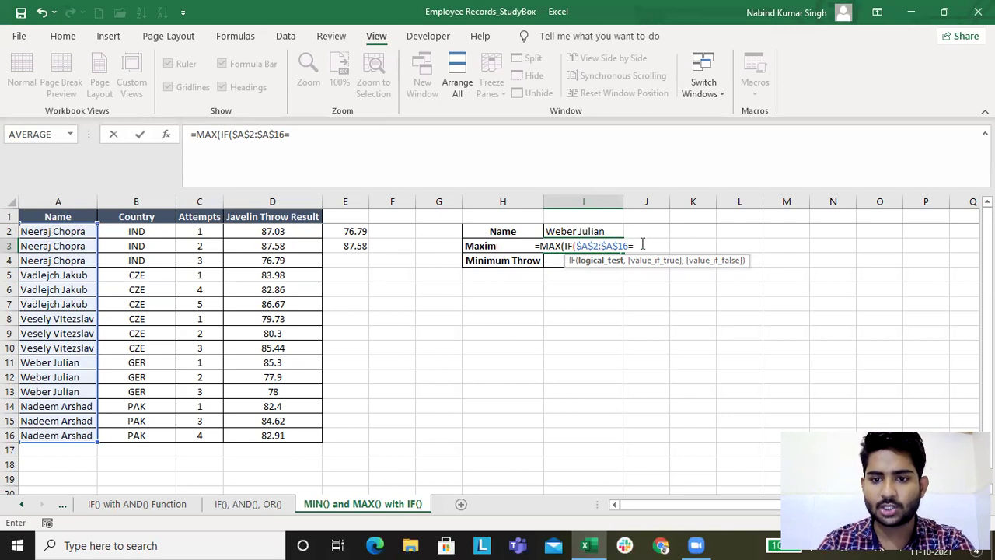
left_click(595, 231)
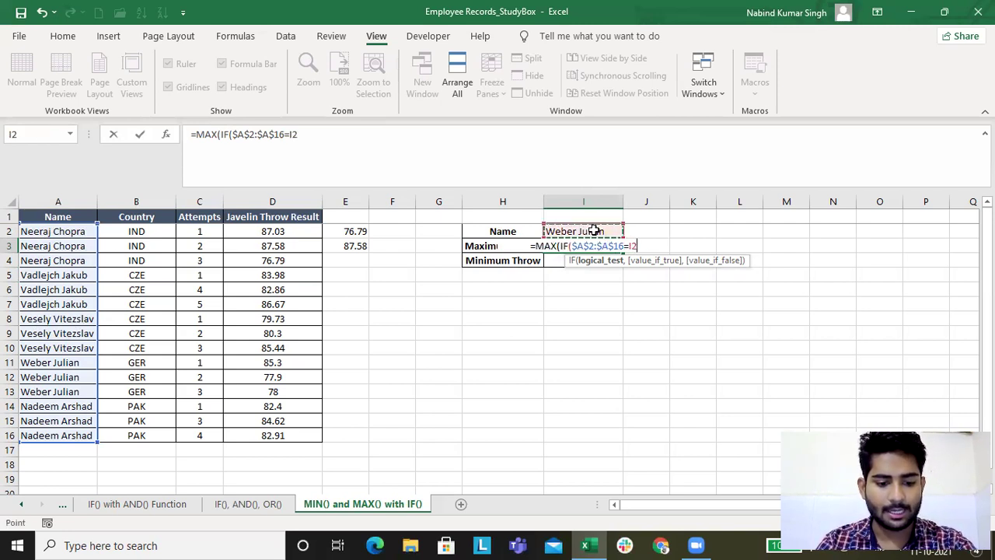
key("F4")
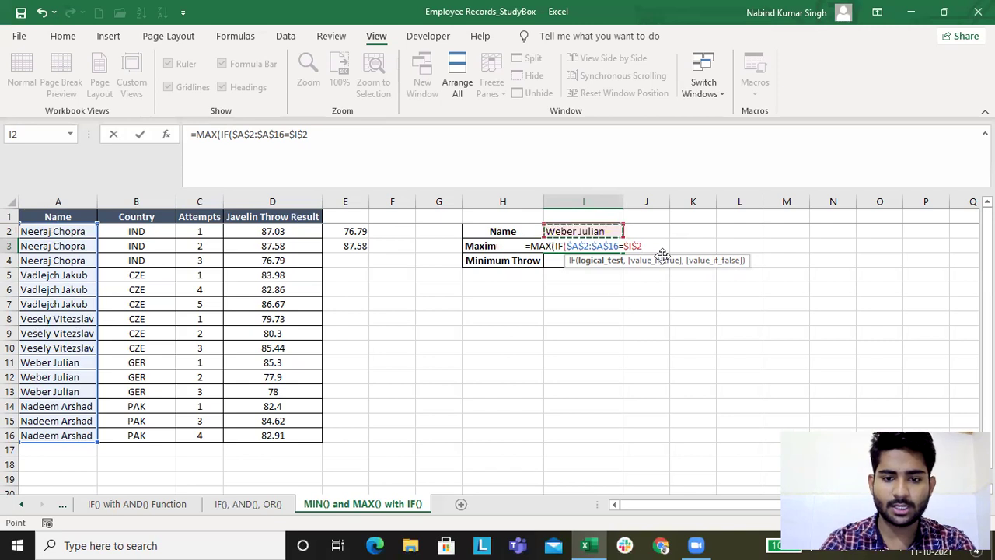
Complete the formula with $D$2:$D$16 as the value if true, close both functions and enter it as an array formula
type(",")
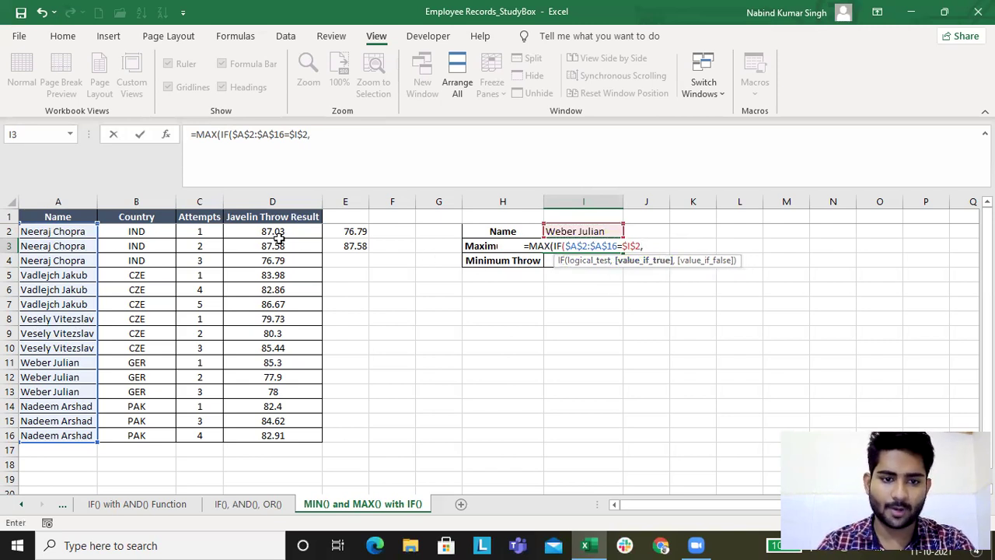
left_click_drag(281, 234, 285, 436)
key("F4")
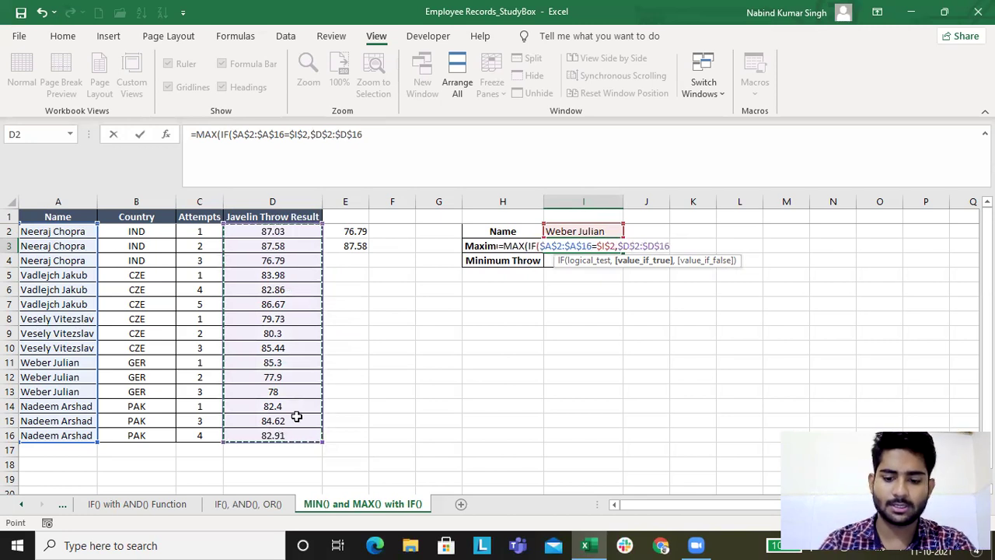
type(")")
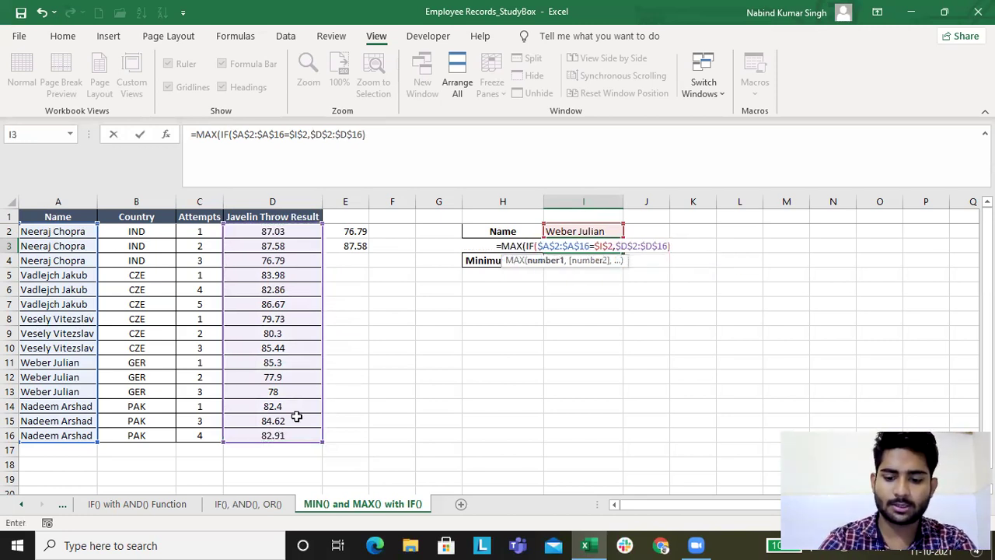
type(")")
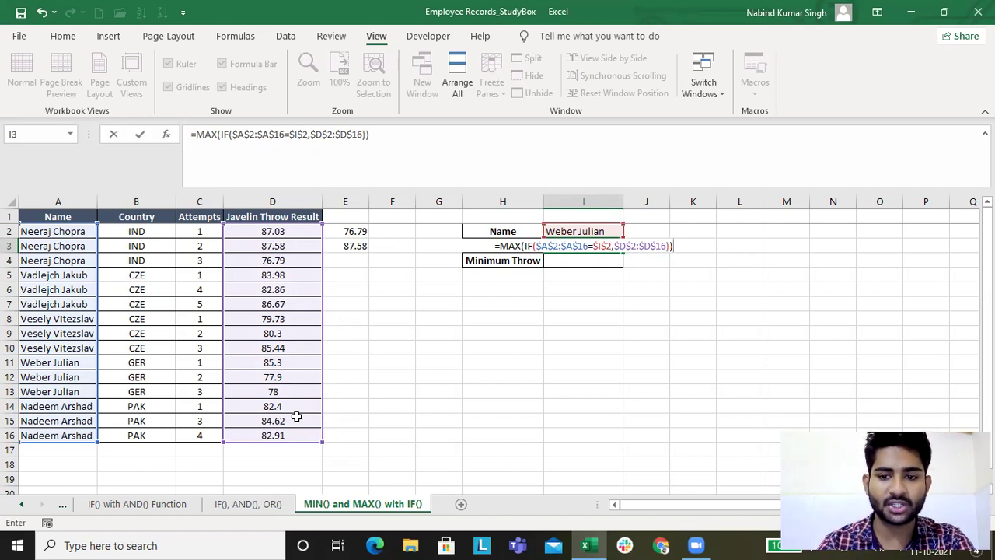
key("ctrl+shift+Return")
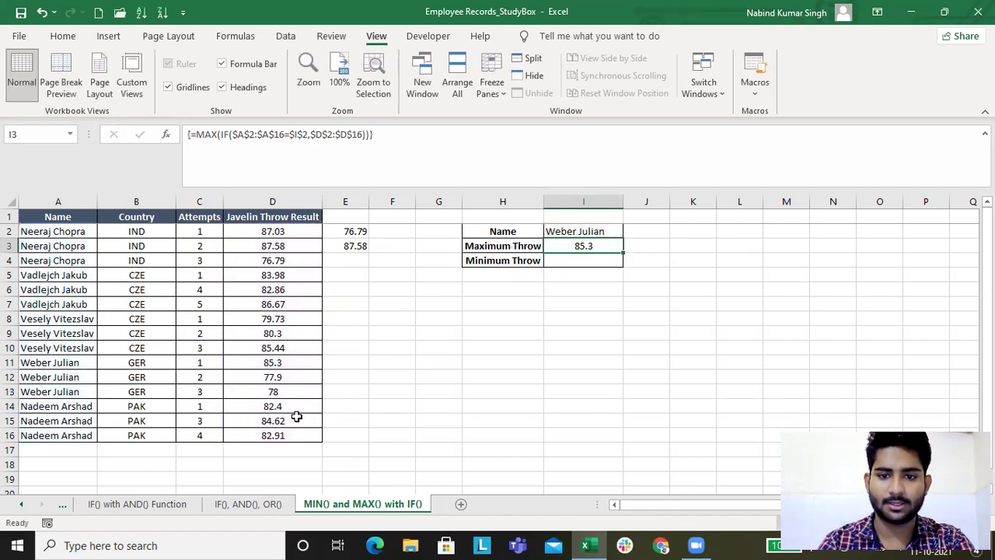
Fill the Maximum Throw array formula from I3 down into the Minimum Throw cell I4
key("Up")
key("Down")
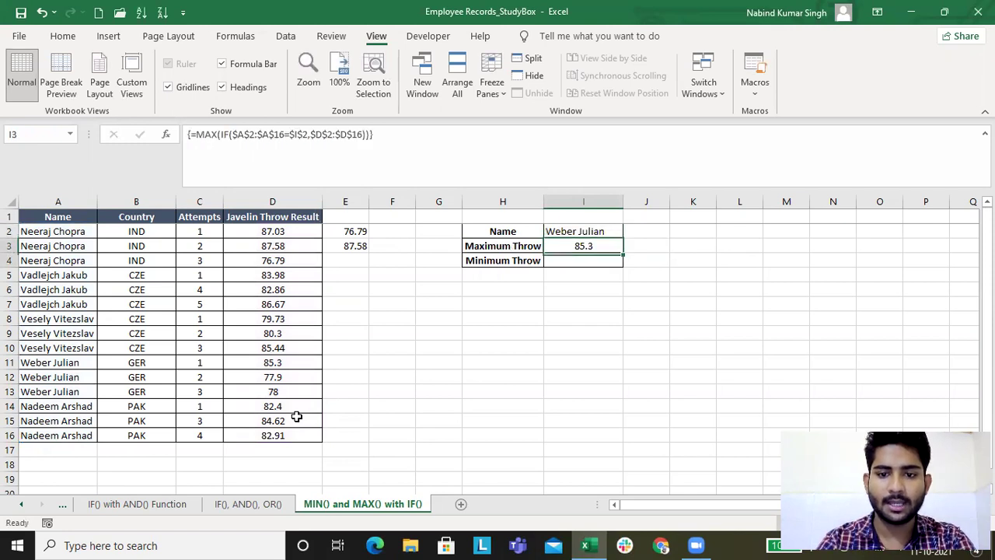
key("shift+Down")
key("ctrl+d")
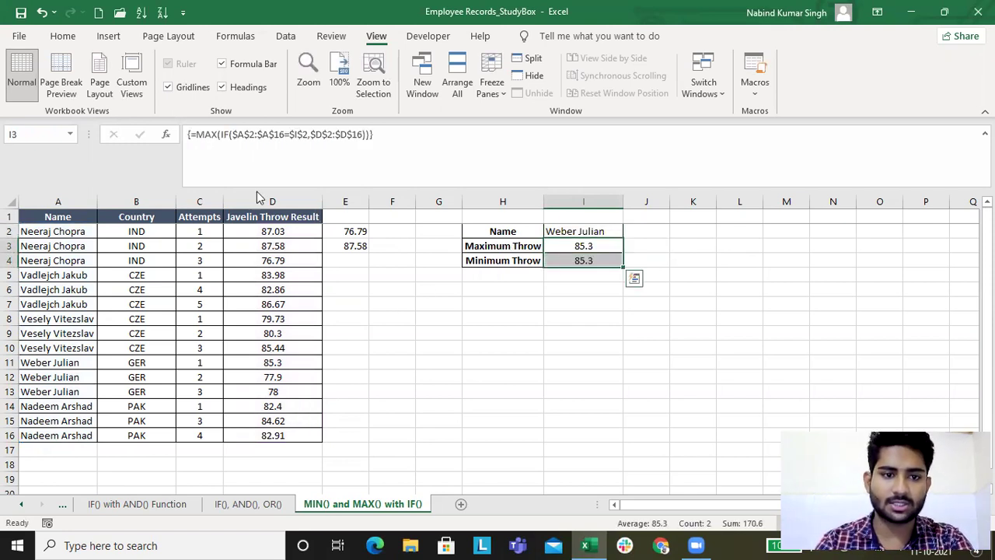
Try to replace MAX with MIN in the array formula while I3:I4 is selected, then undo the edit
left_click(211, 140)
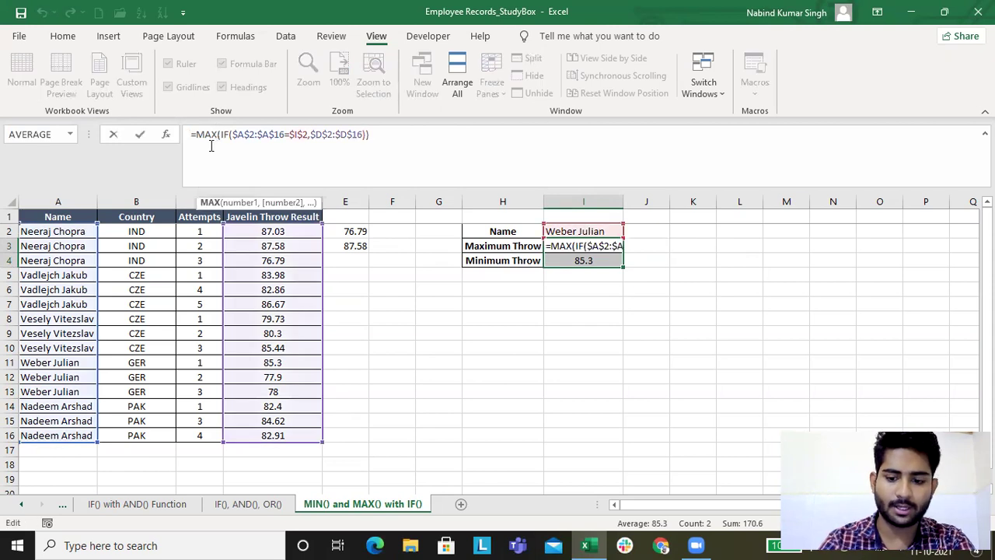
key("BackSpace")
key("BackSpace")
type("in")
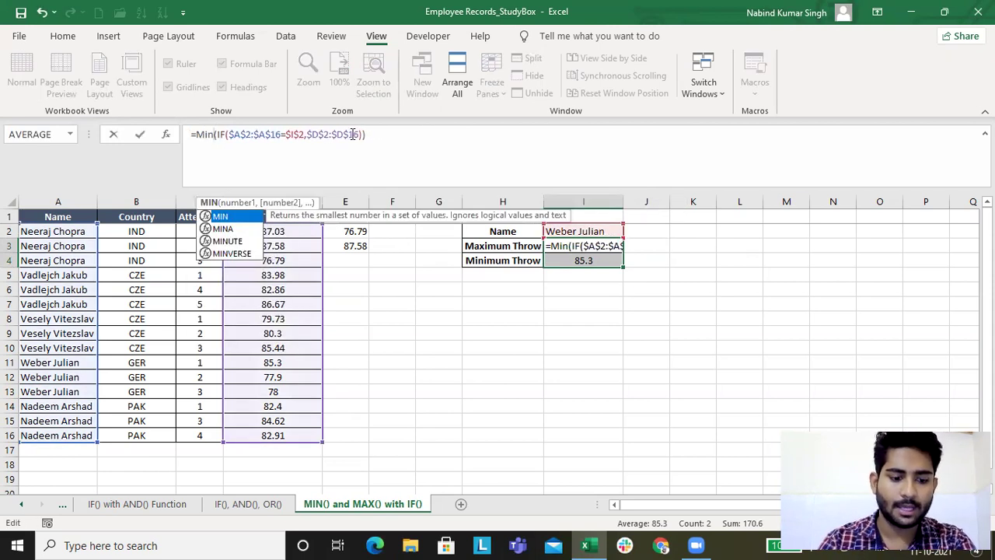
key("ctrl+shift+Return")
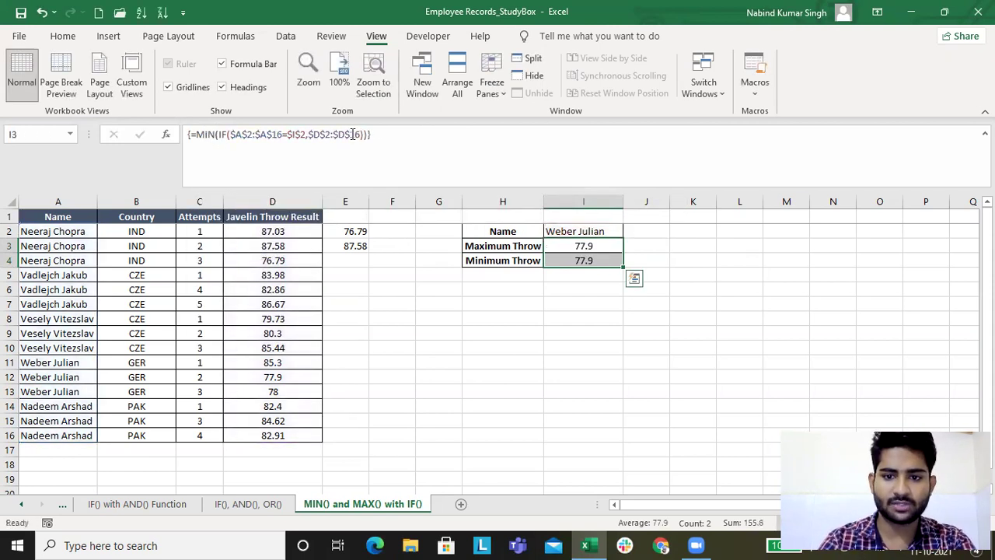
key("ctrl+z")
Replace MAX with MIN in the Minimum Throw formula in I4, enter it as an array formula, and autofit column H
left_click(593, 261)
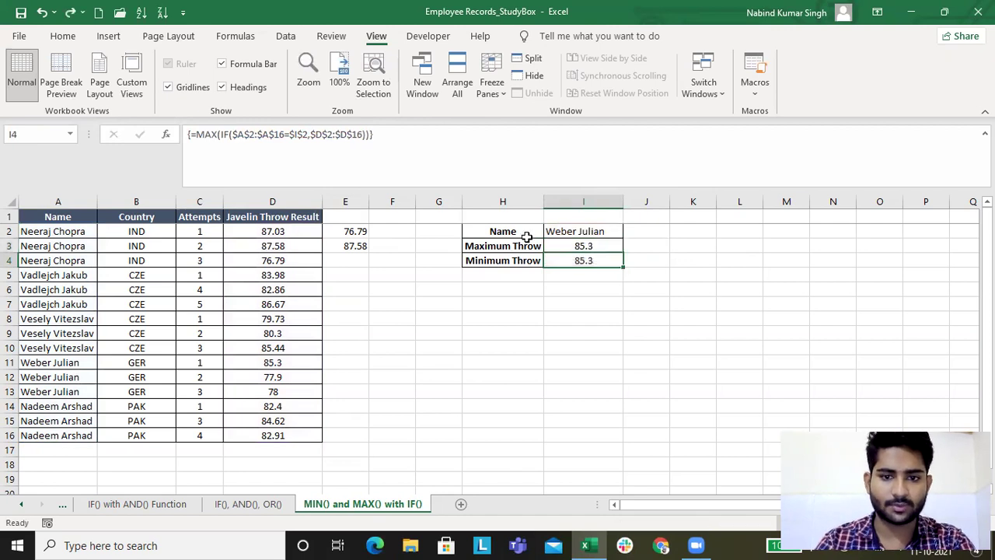
left_click(218, 137)
key("BackSpace")
key("BackSpace")
key("BackSpace")
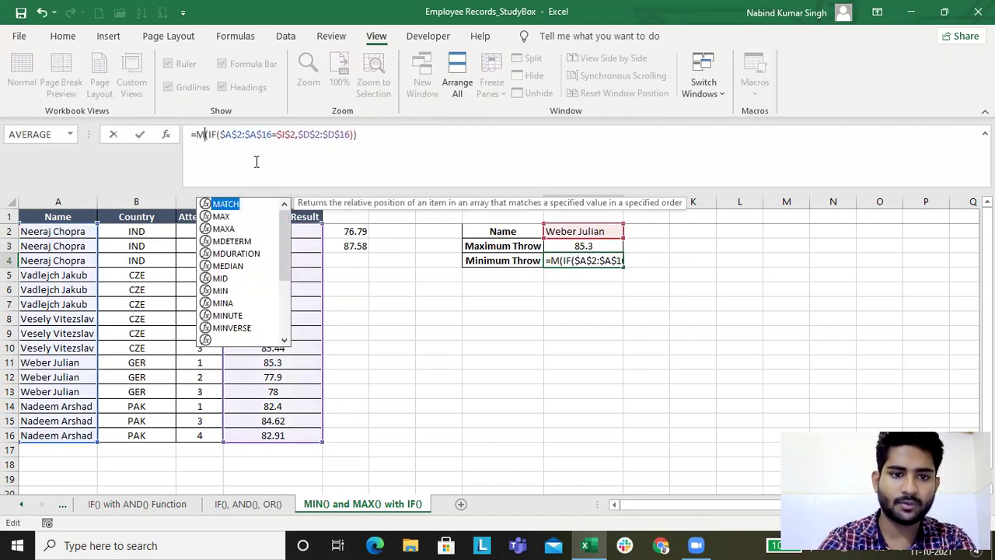
type("Min")
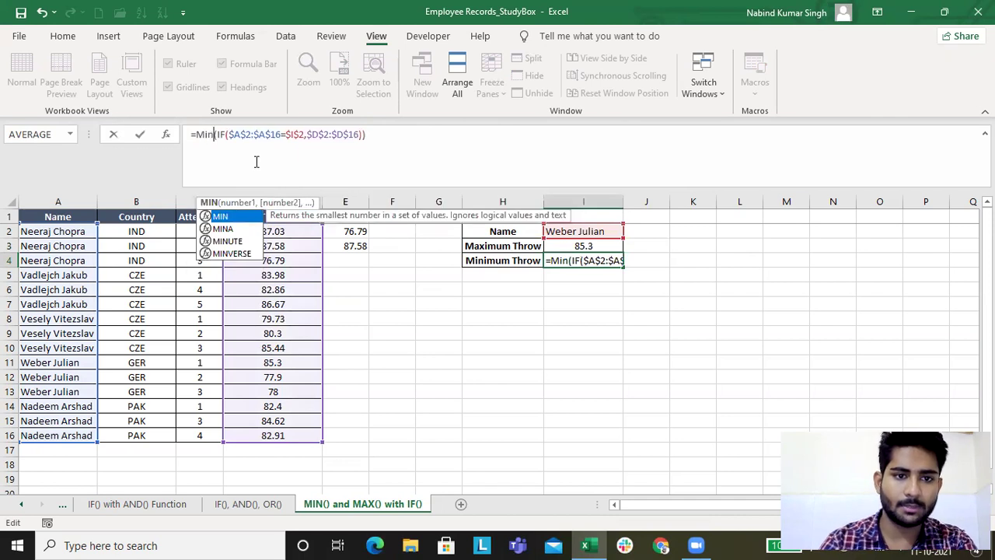
key("ctrl+shift+Return")
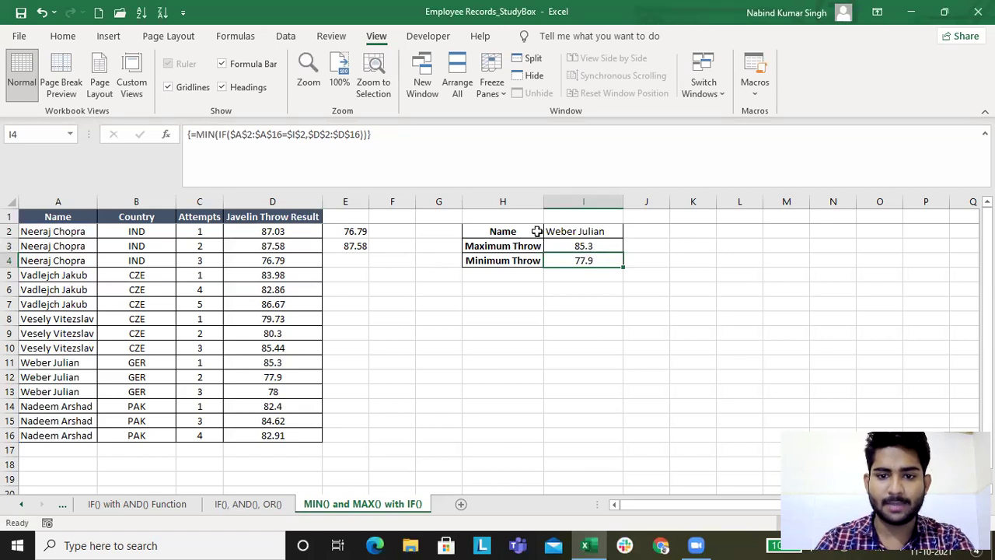
double_click(543, 201)
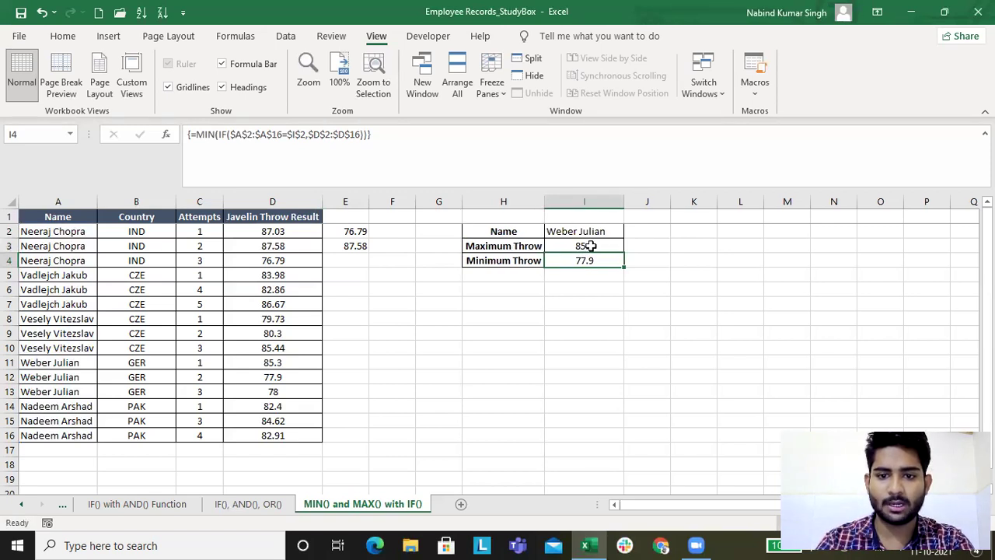
Check the Maximum and Minimum Throw formulas in I3 and I4 against the chosen athlete's throws in A11:D13
left_click(599, 246)
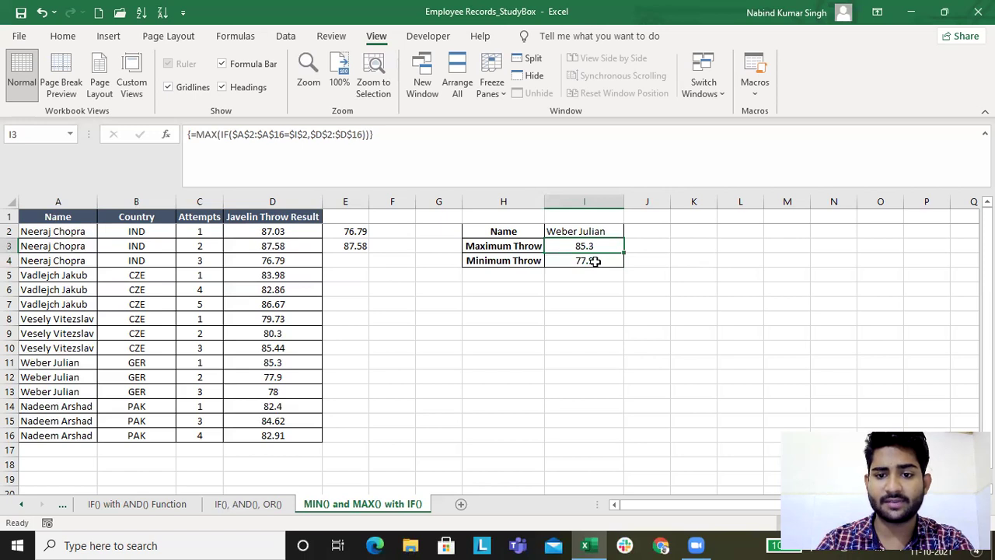
left_click(594, 261)
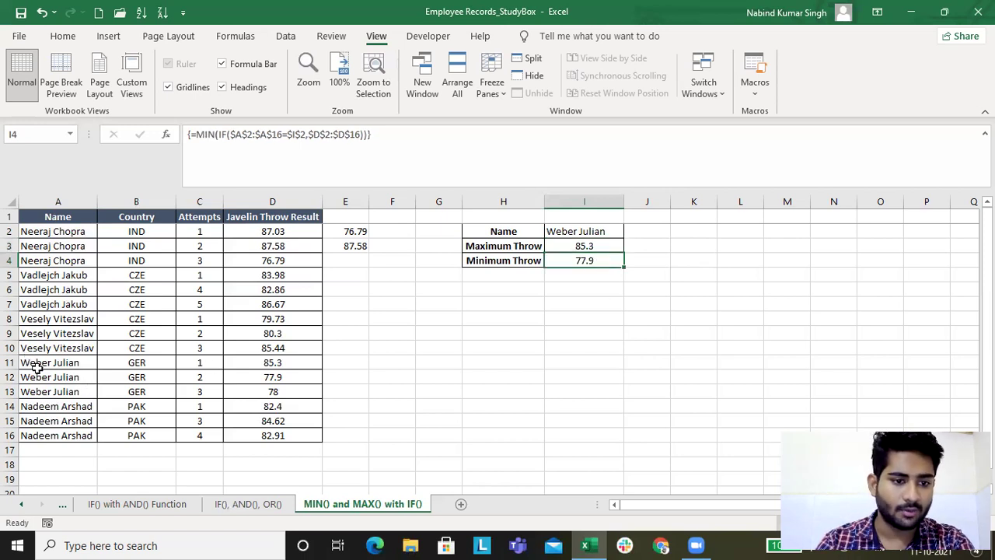
left_click_drag(36, 368, 285, 384)
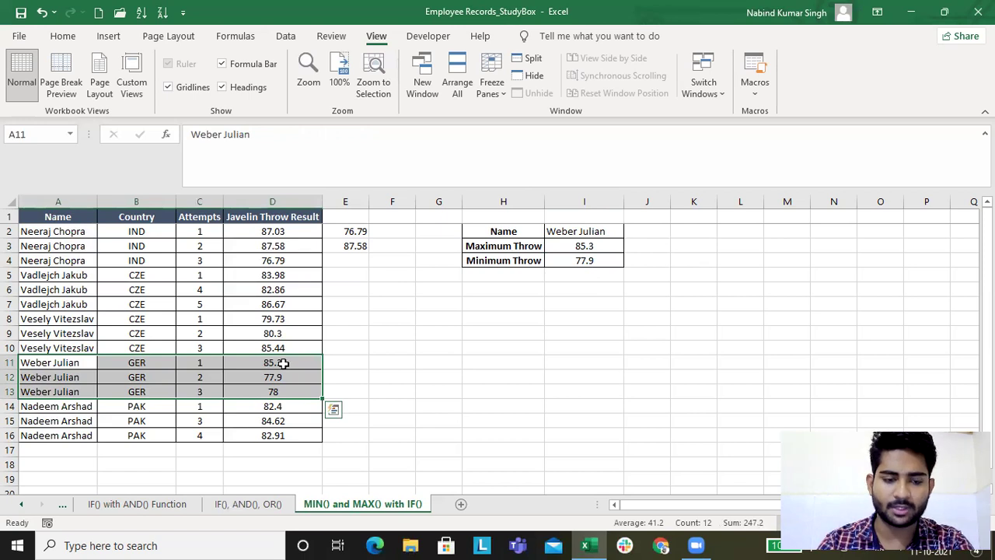
Copy the athlete's name from A2 into the summary block's Name cell I2
left_click(54, 232)
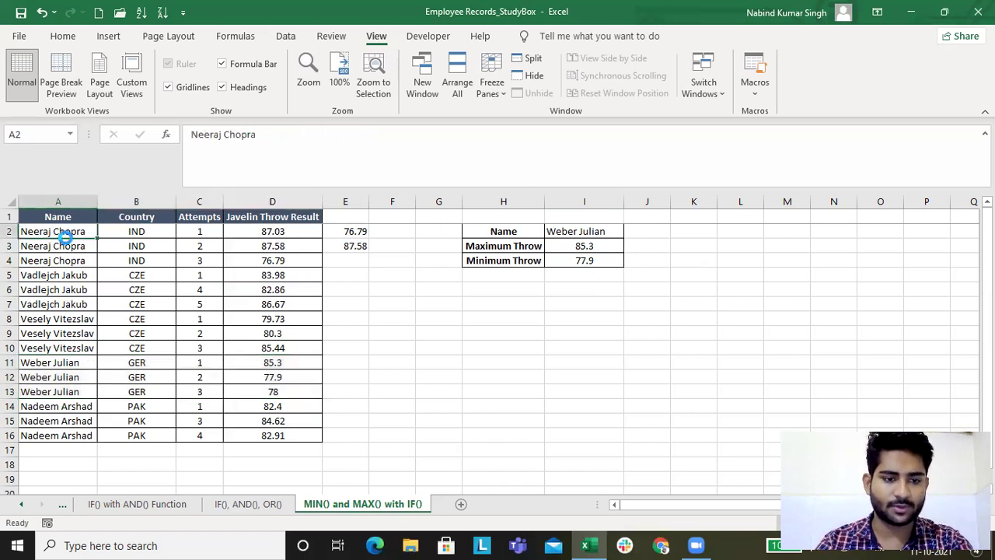
key("ctrl+c")
left_click(577, 233)
key("ctrl+v")
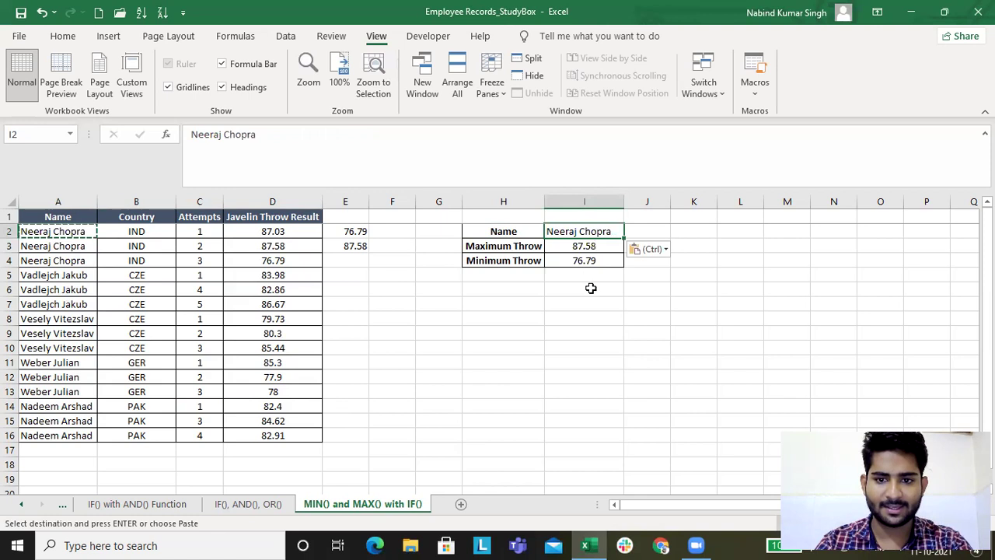